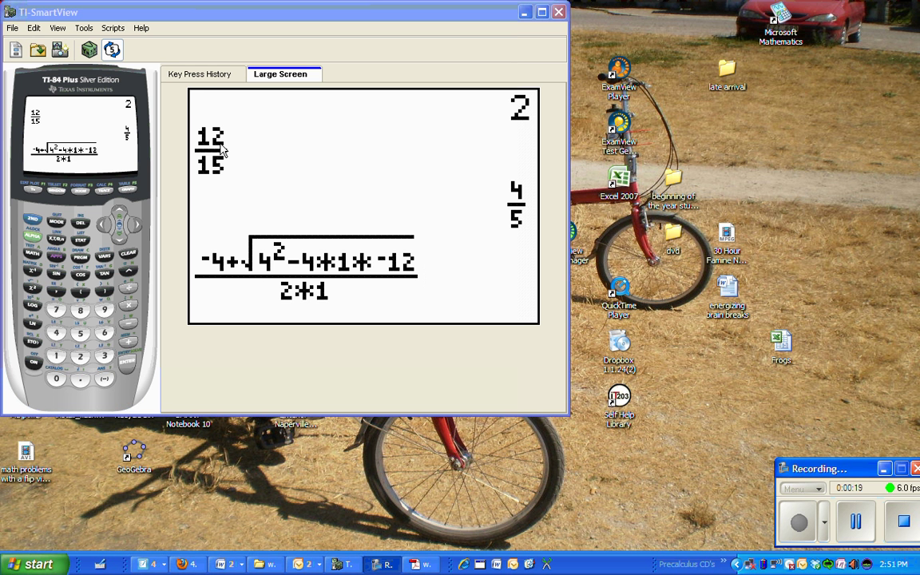
- Evaluate the quadratic-formula expression to get 2, then insert a blank Σ( template from the FUNC shortcut menu
{"action": "left_click", "coordinate": [131, 362]}
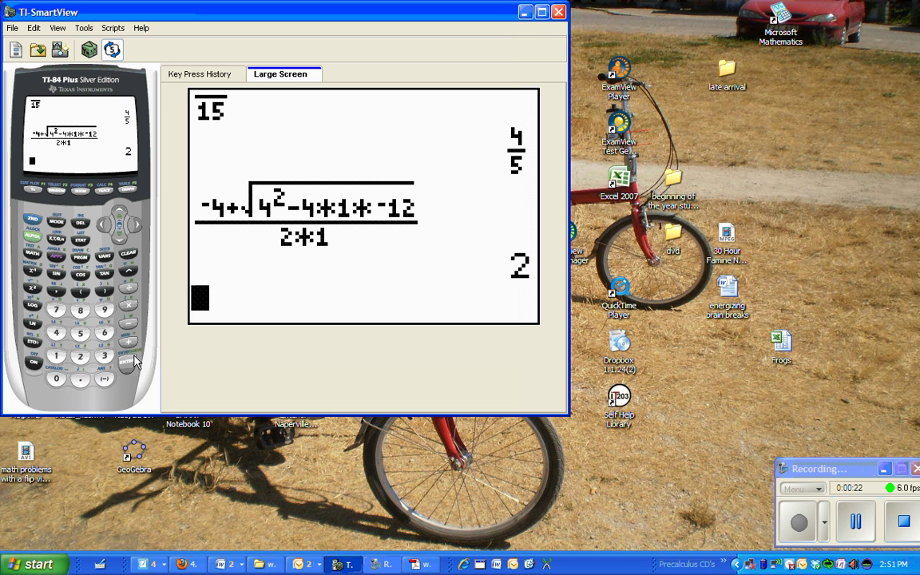
{"action": "left_click", "coordinate": [38, 237]}
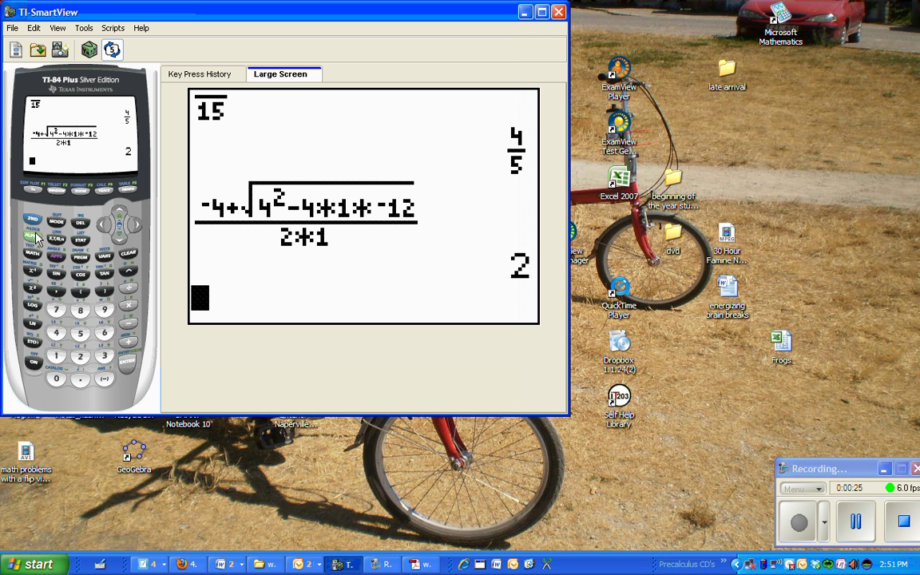
{"action": "left_click", "coordinate": [33, 188]}
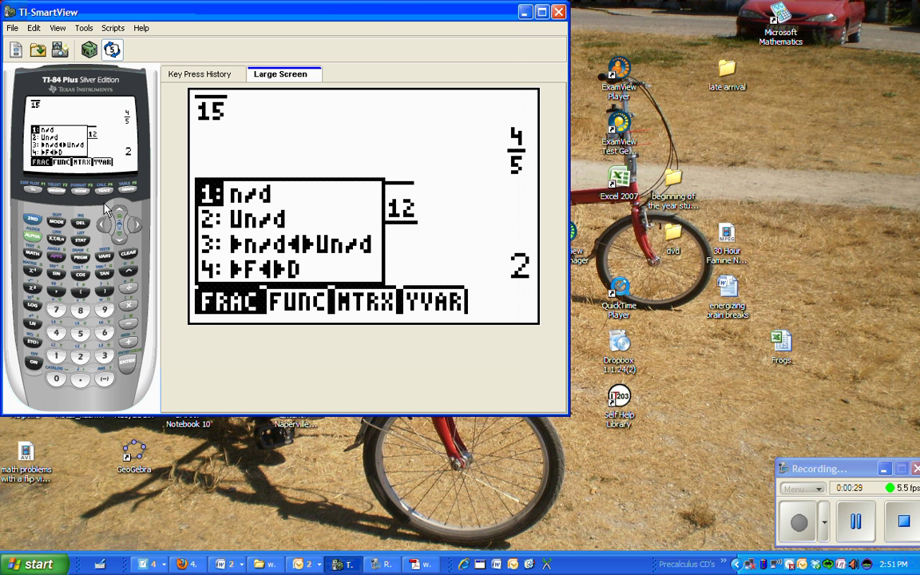
{"action": "left_click", "coordinate": [55, 190]}
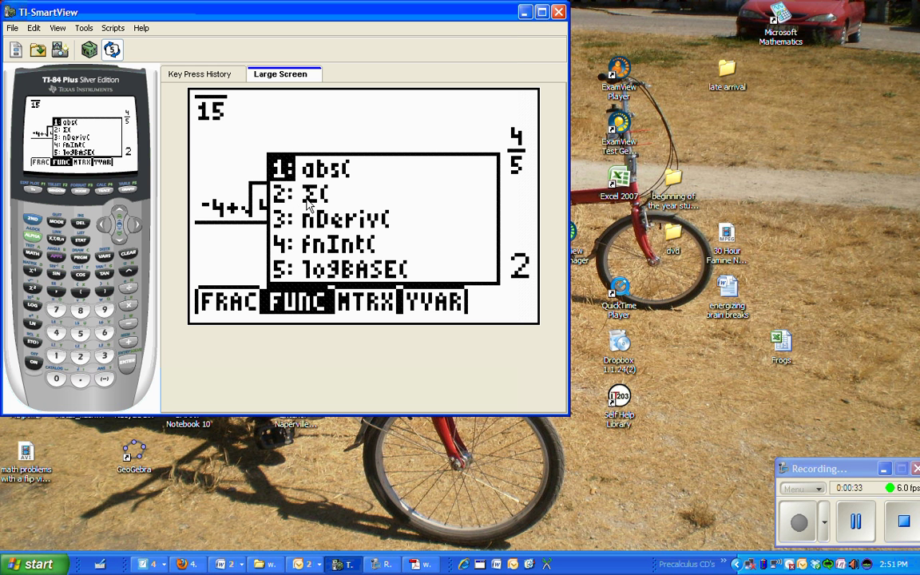
{"action": "left_click", "coordinate": [79, 355]}
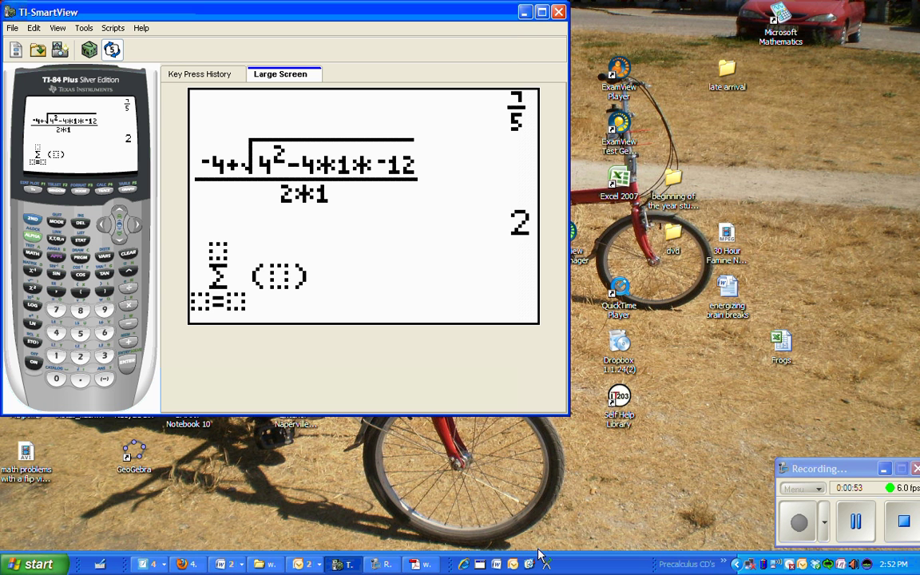
- Open the download email in Outlook and select its TI84Plus_OS.8Xu attachment
{"action": "left_click", "coordinate": [311, 566]}
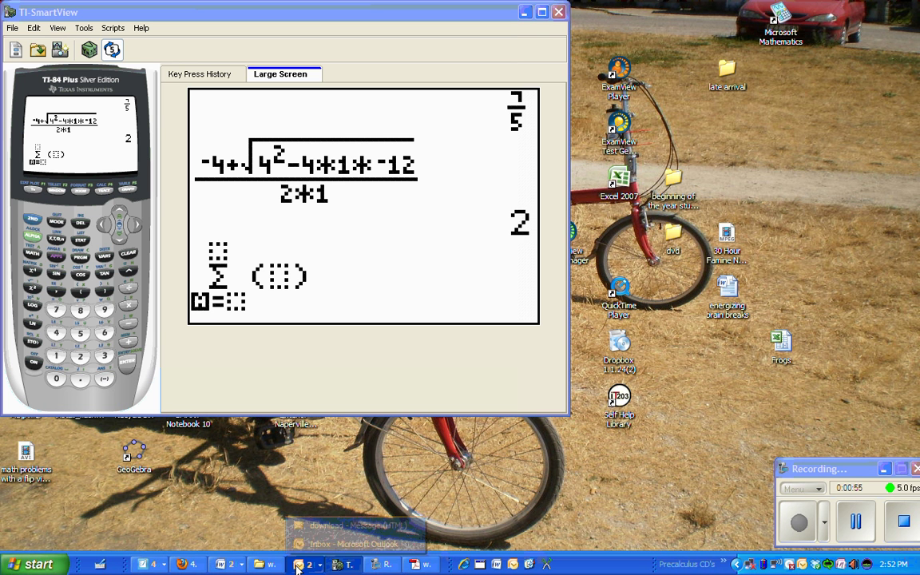
{"action": "left_click", "coordinate": [319, 526]}
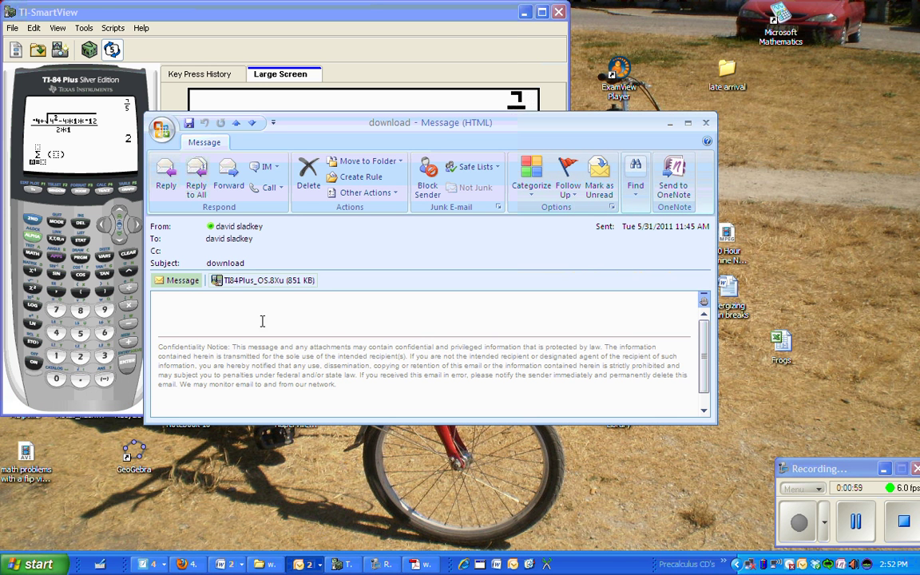
{"action": "left_click", "coordinate": [256, 284]}
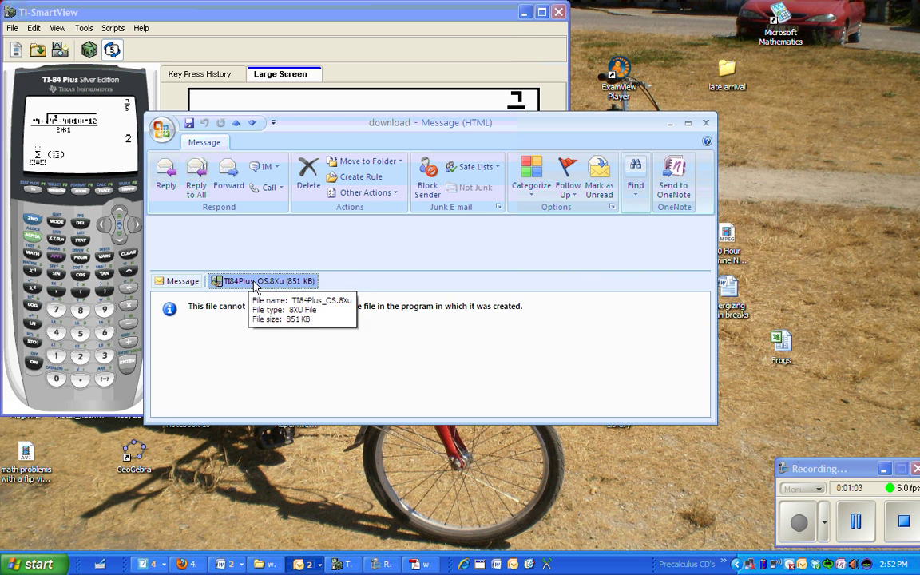
- Save the attachment with Save As into the MyTIData\Downloads folder
{"action": "right_click", "coordinate": [255, 284]}
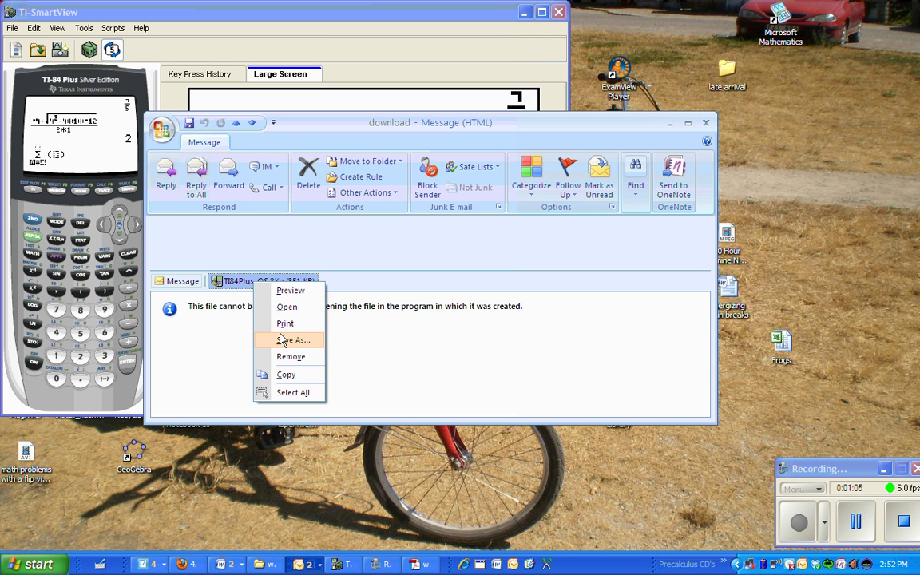
{"action": "left_click", "coordinate": [281, 340]}
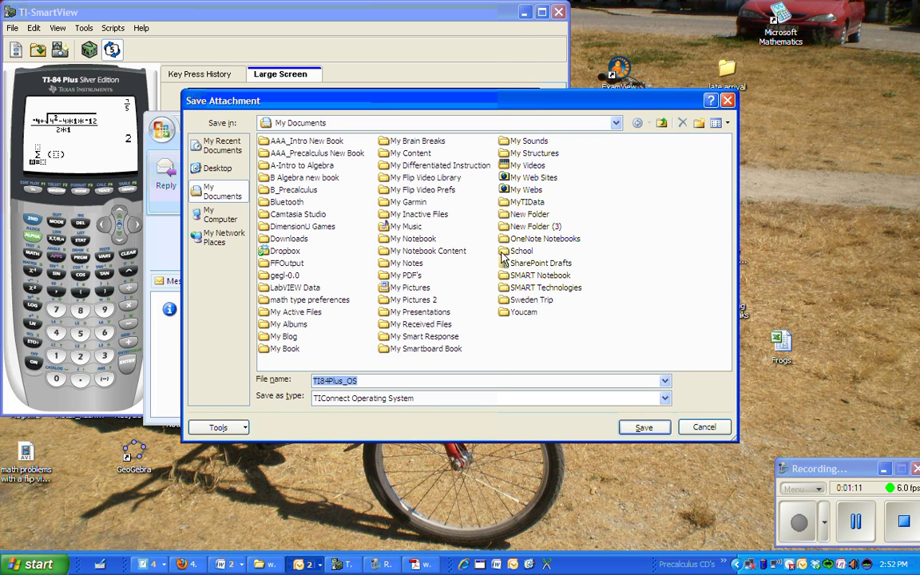
{"action": "left_click", "coordinate": [511, 204]}
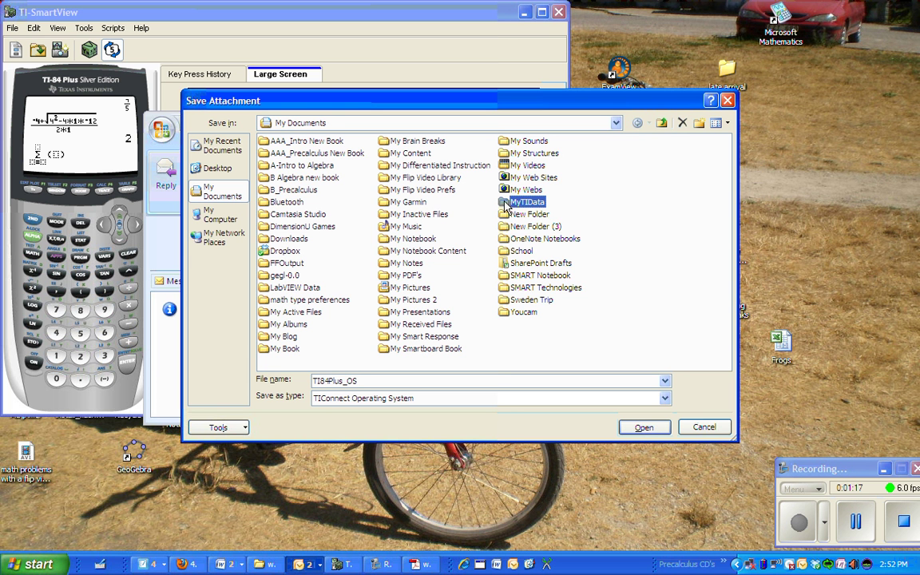
{"action": "double_click", "coordinate": [511, 204]}
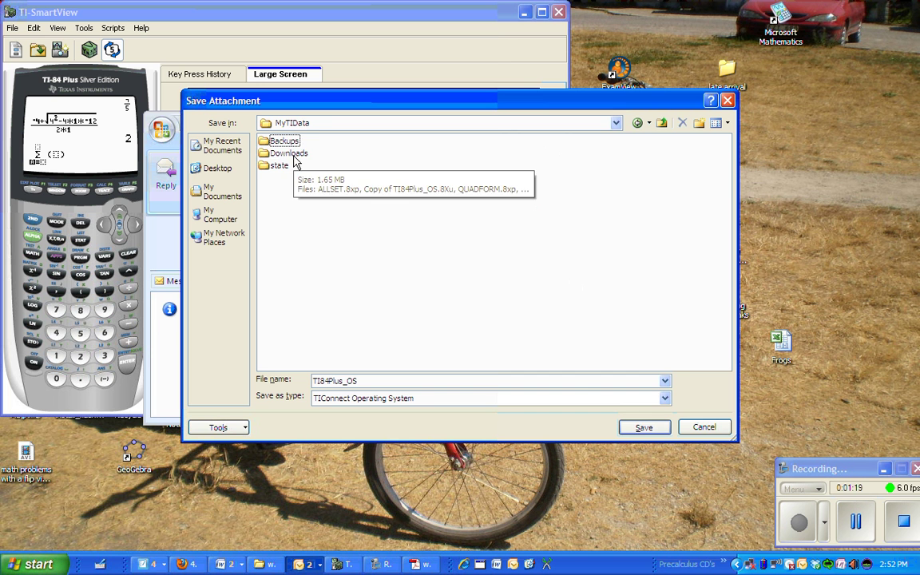
{"action": "double_click", "coordinate": [293, 154]}
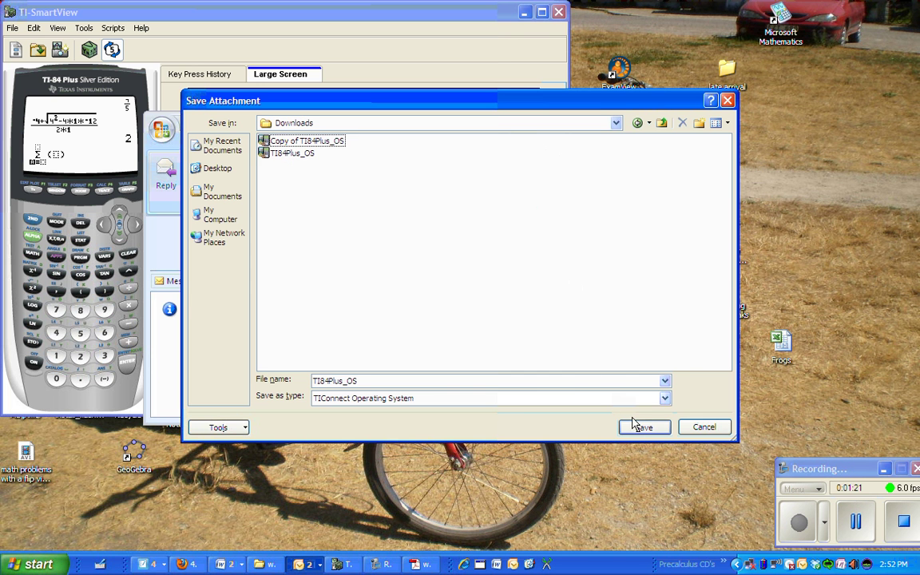
{"action": "left_click", "coordinate": [687, 427]}
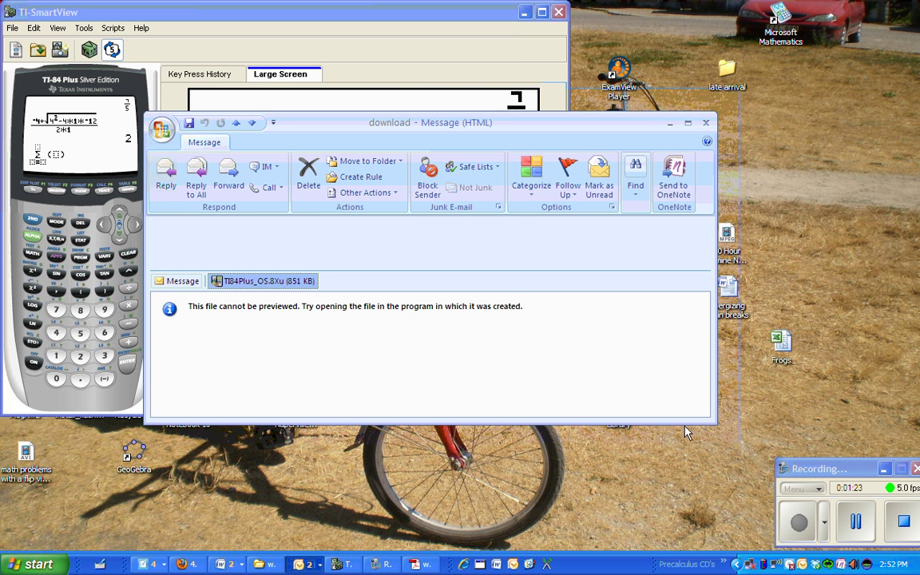
- Close the Outlook message and clear the calculator's home screen
{"action": "left_click", "coordinate": [705, 124]}
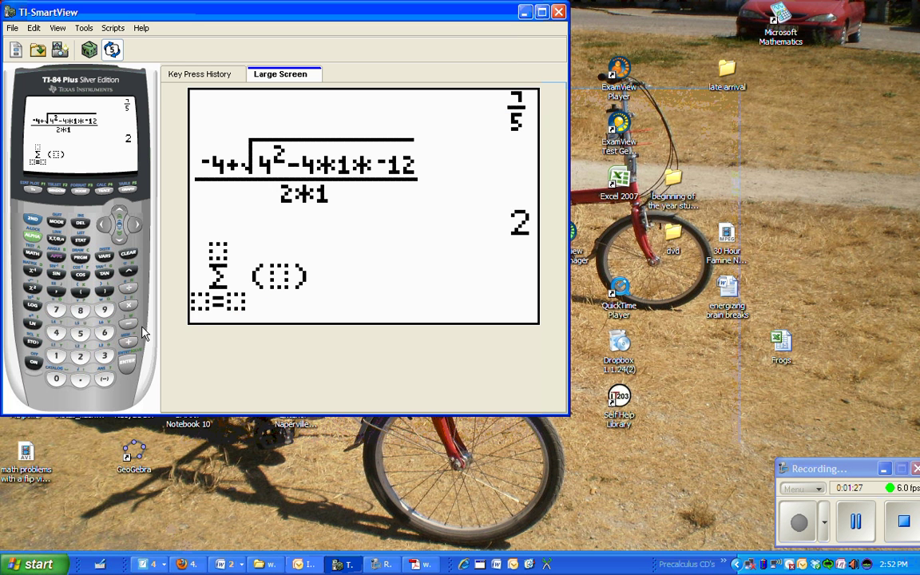
{"action": "left_click", "coordinate": [80, 260]}
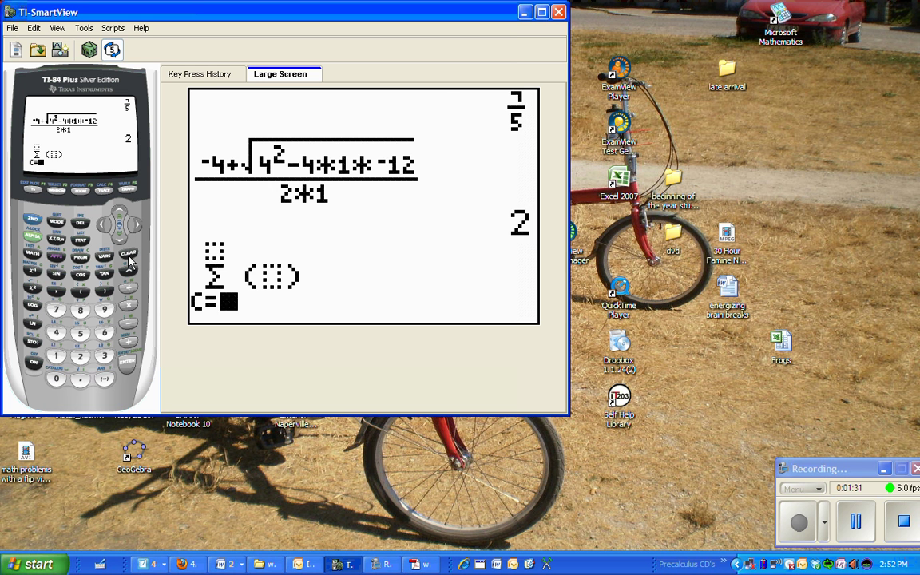
{"action": "left_click", "coordinate": [127, 255]}
{"action": "left_click", "coordinate": [128, 255]}
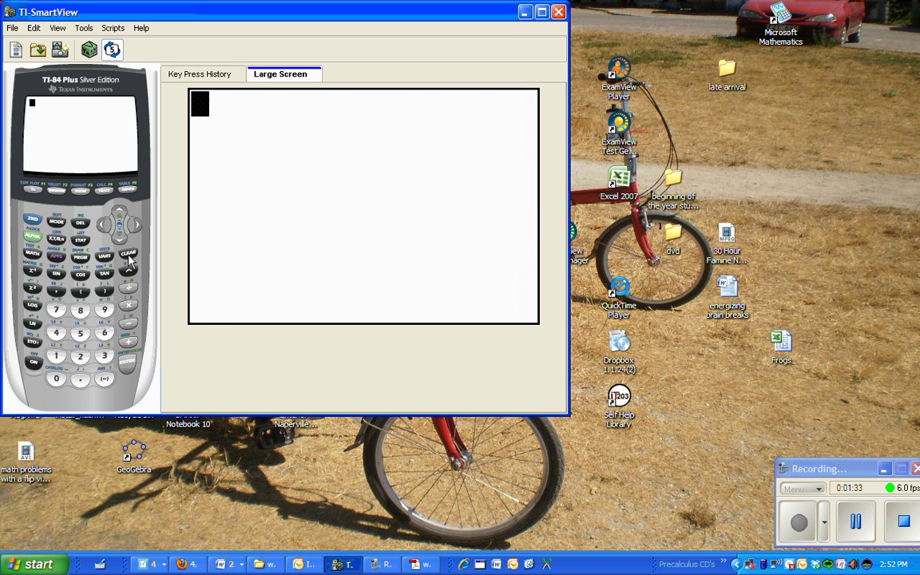
- Bring up the calculator's MEMORY menu with 2nd + MEM
{"action": "left_click", "coordinate": [80, 259]}
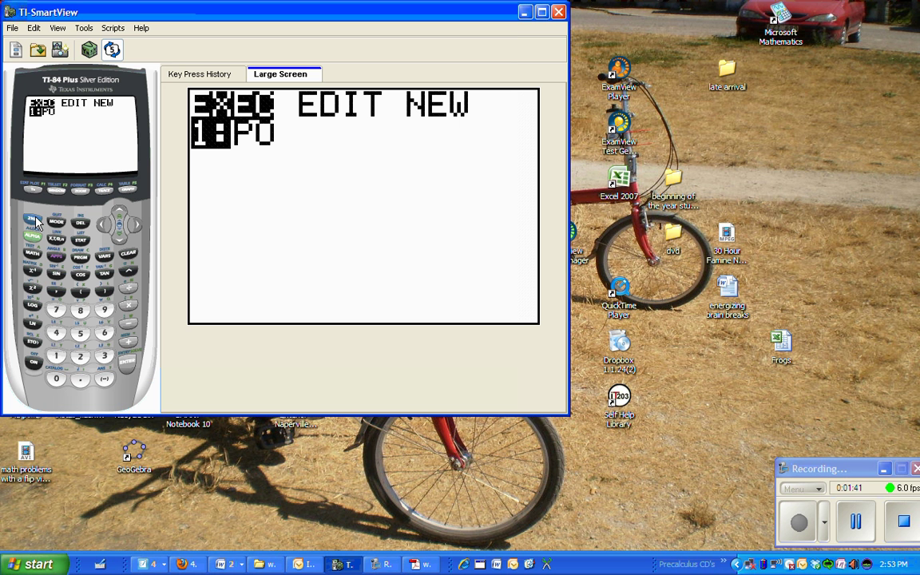
{"action": "left_click", "coordinate": [32, 236]}
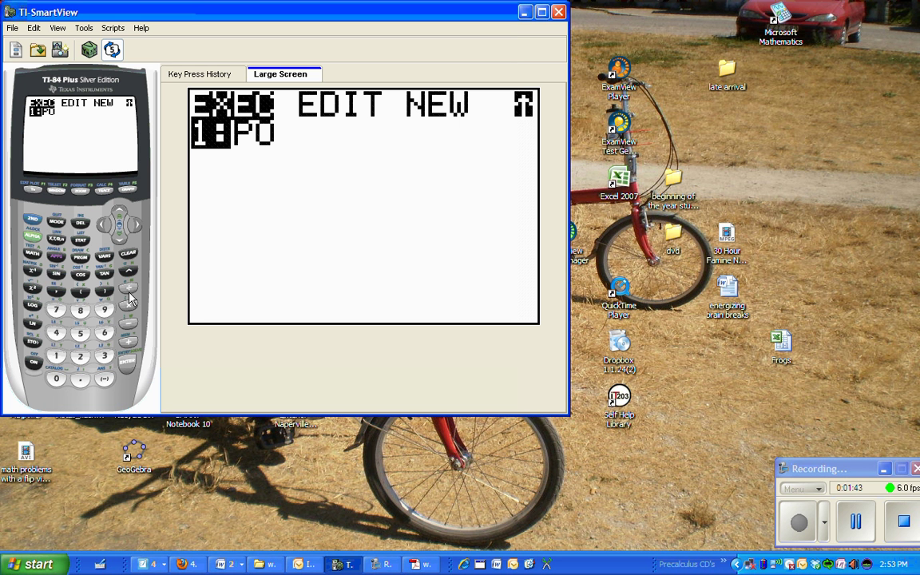
{"action": "left_click", "coordinate": [128, 342]}
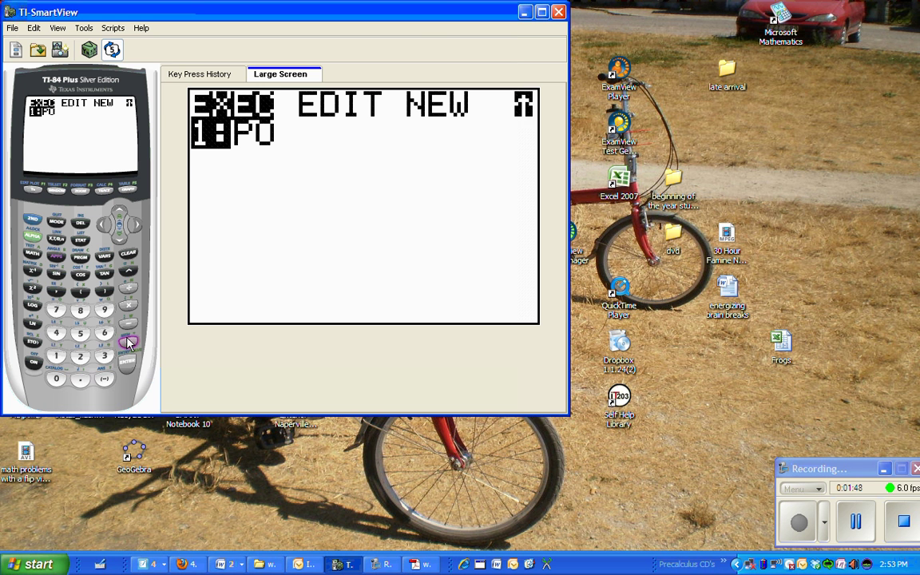
- Under Mem Mgmt/Del > All, archive the PO program and then unarchive it again
{"action": "left_click", "coordinate": [83, 360]}
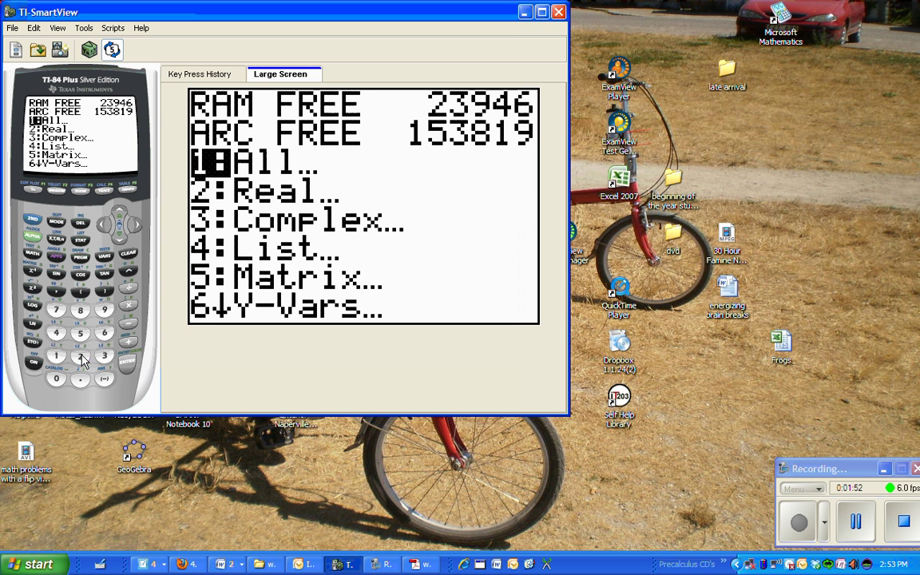
{"action": "left_click", "coordinate": [127, 366]}
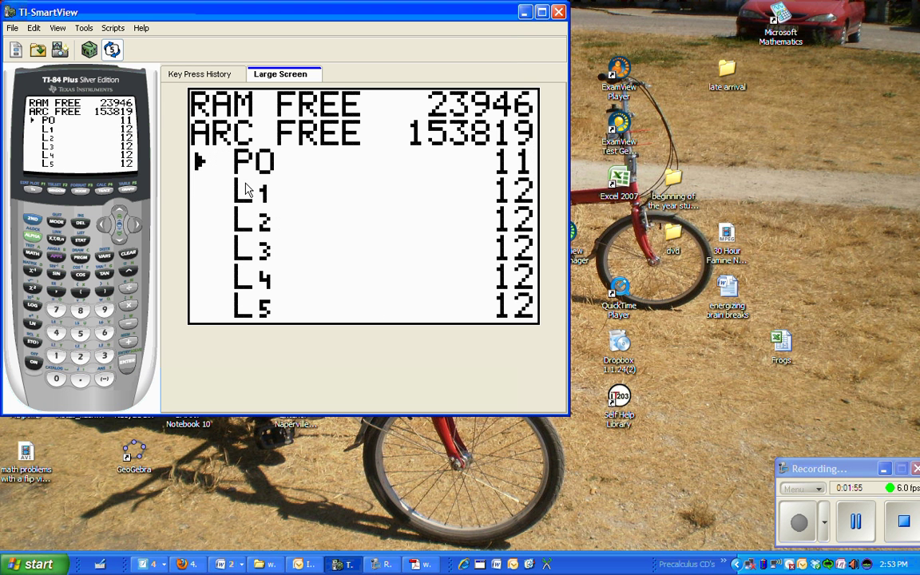
{"action": "left_click", "coordinate": [131, 361]}
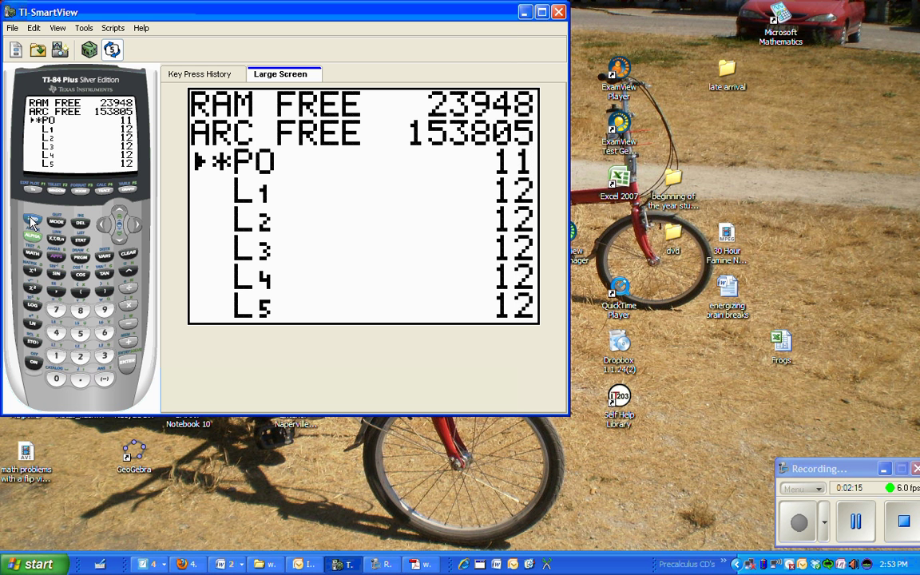
{"action": "left_click", "coordinate": [126, 366]}
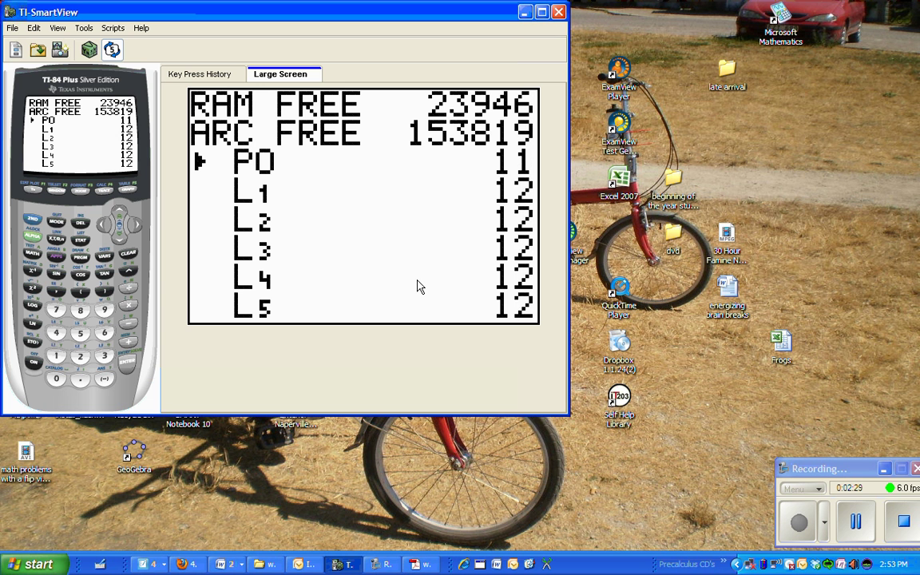
- Load TI84Plus_OS from MyTIData\Downloads through File > Load File
{"action": "left_click", "coordinate": [13, 29]}
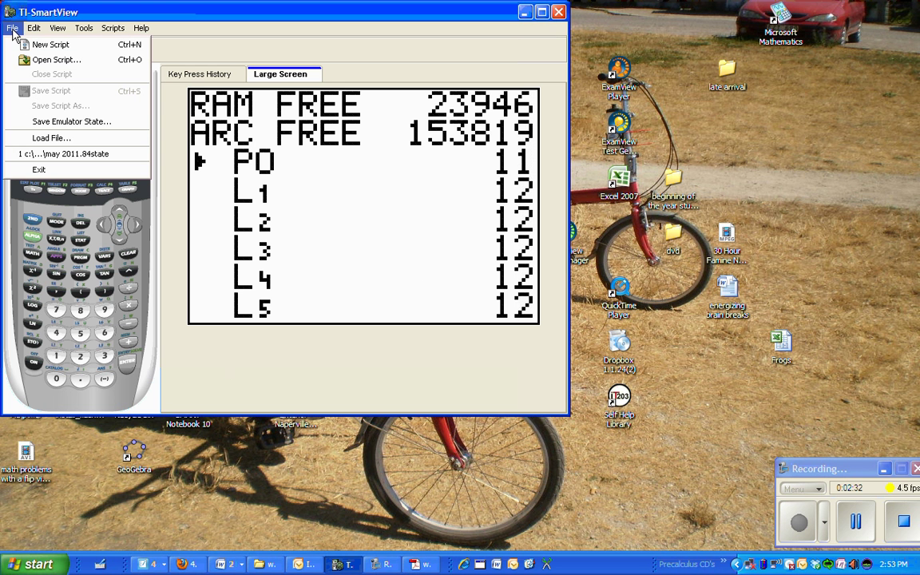
{"action": "left_click", "coordinate": [28, 139]}
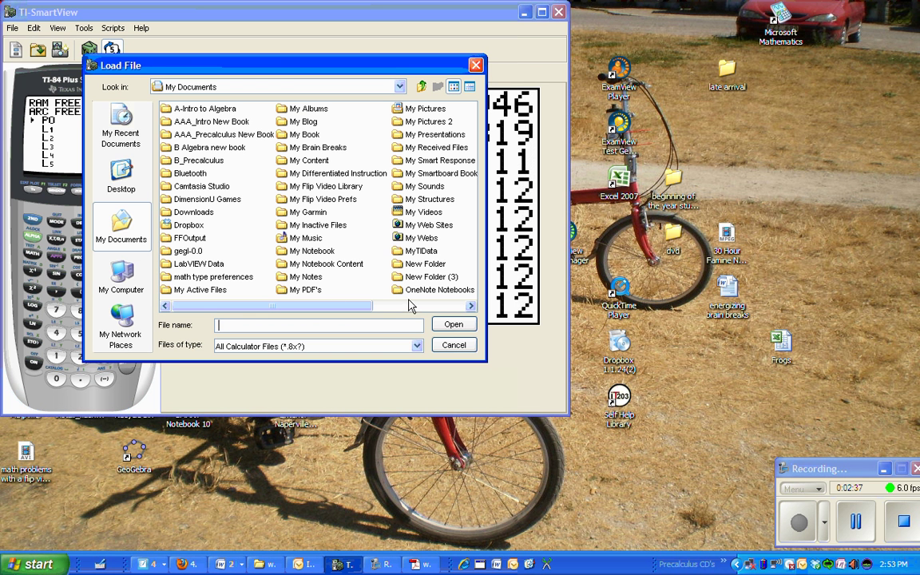
{"action": "double_click", "coordinate": [414, 253]}
{"action": "left_click", "coordinate": [194, 123]}
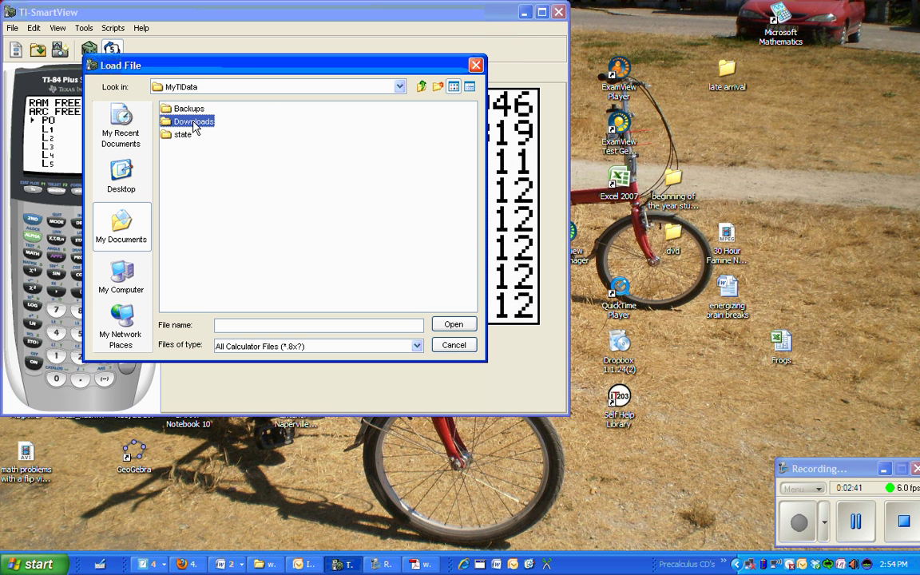
{"action": "double_click", "coordinate": [194, 124]}
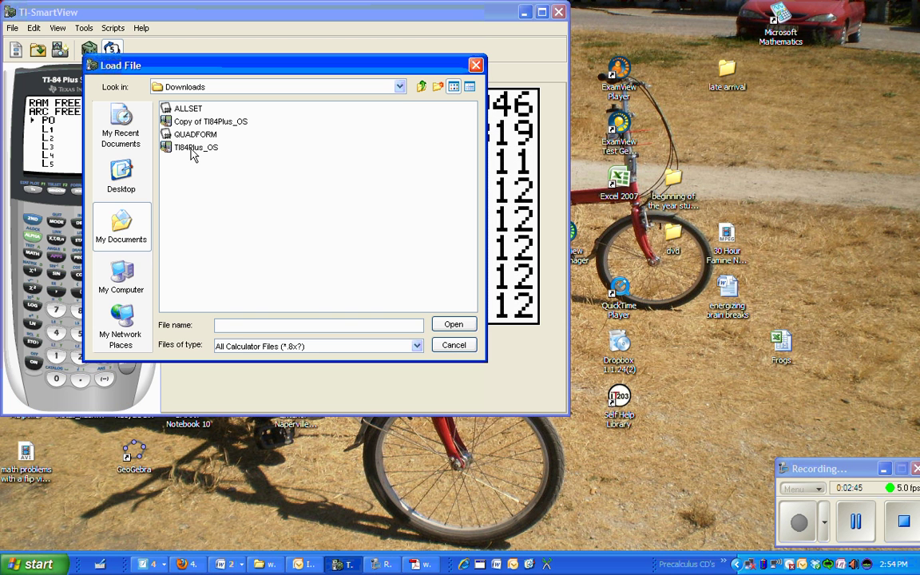
{"action": "double_click", "coordinate": [192, 149]}
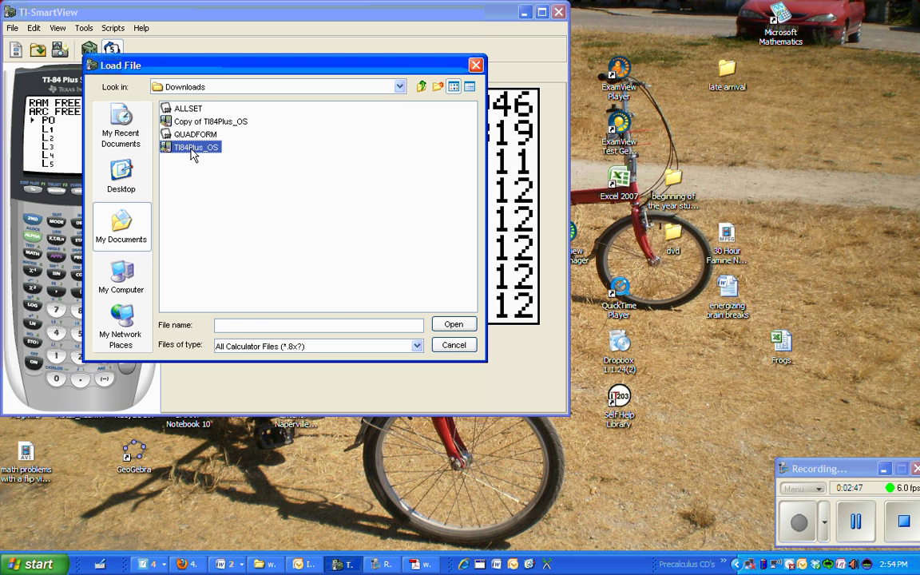